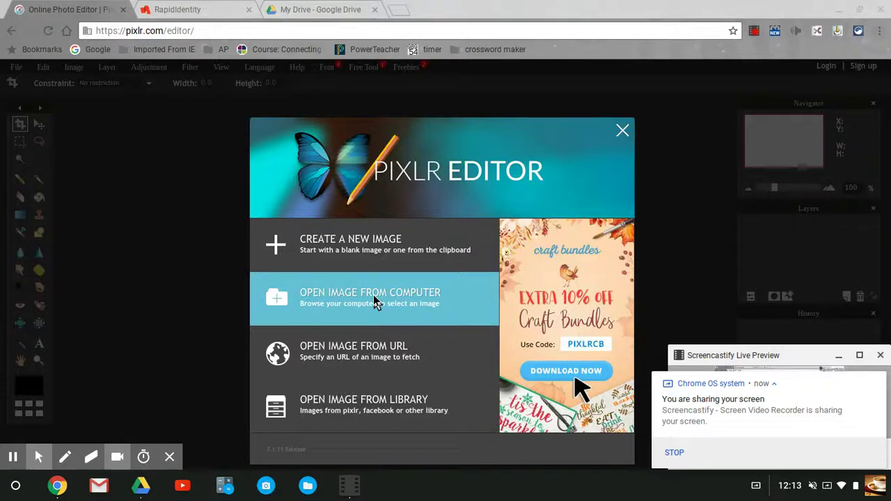
# - Start opening an image from the computer and go to the Google Drive photography folder
pyautogui.click(374, 301)
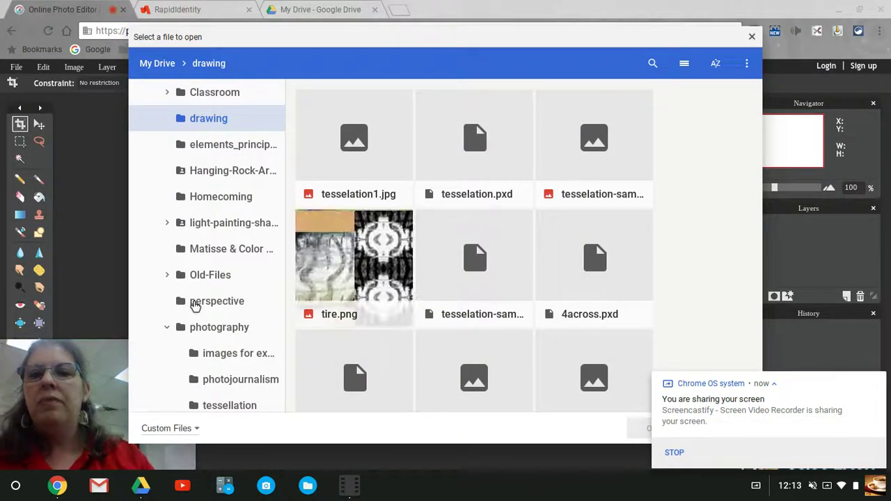
pyautogui.click(211, 334)
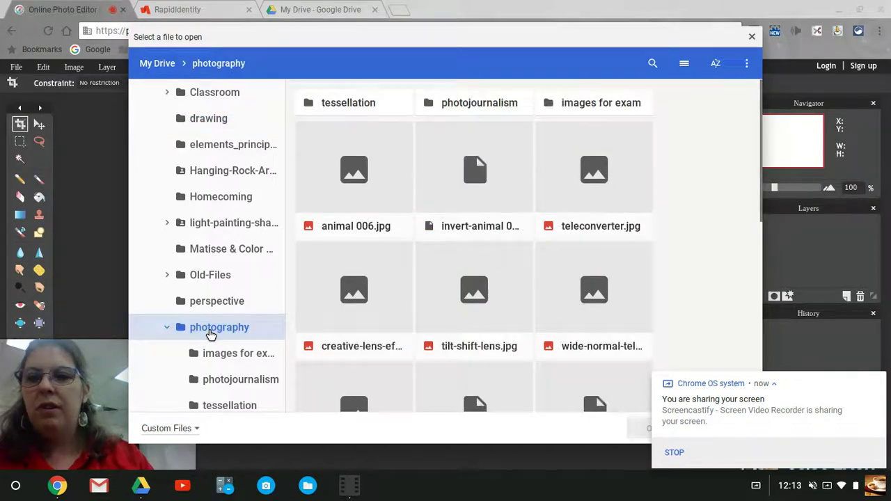
# - Open the cat photo animal 006.jpg and switch to the Move tool
pyautogui.click(369, 181)
pyautogui.press('Return')
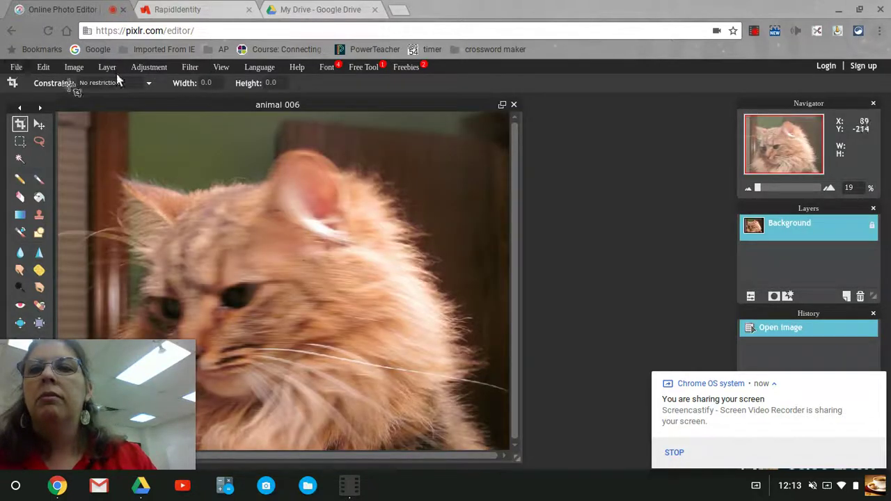
pyautogui.click(39, 127)
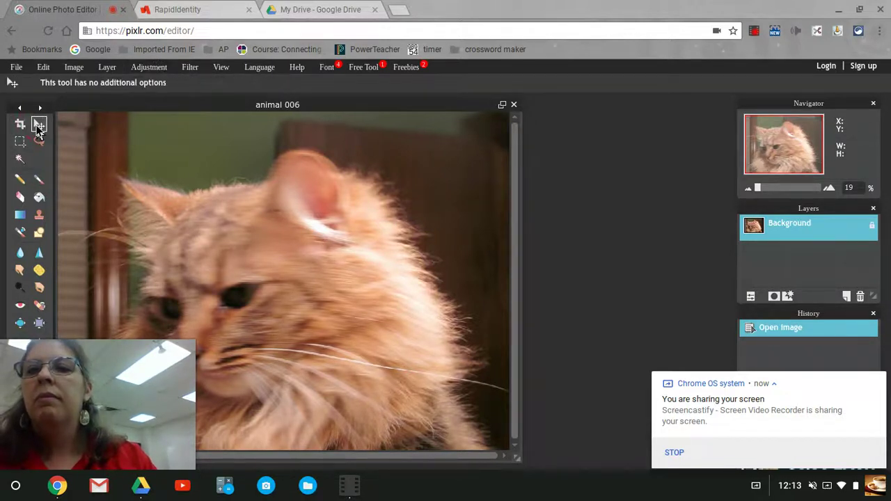
# - Turn the cat photo grayscale with Adjustment > Desaturate
pyautogui.click(149, 69)
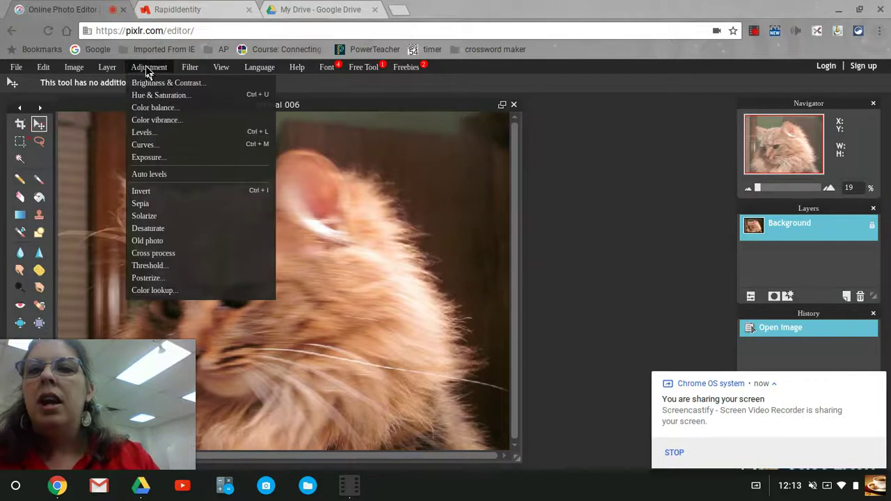
pyautogui.click(142, 234)
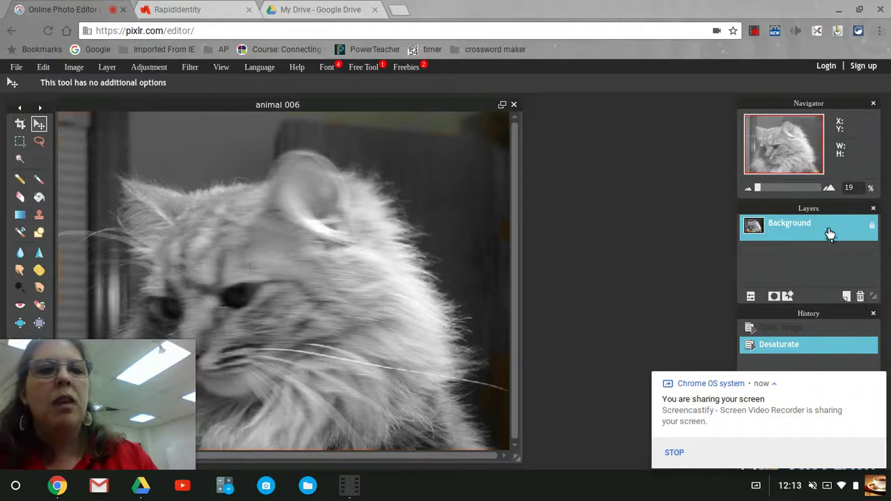
# - Duplicate the Background layer, unlock the original as Layer 0, and select Background copy
pyautogui.rightClick(873, 232)
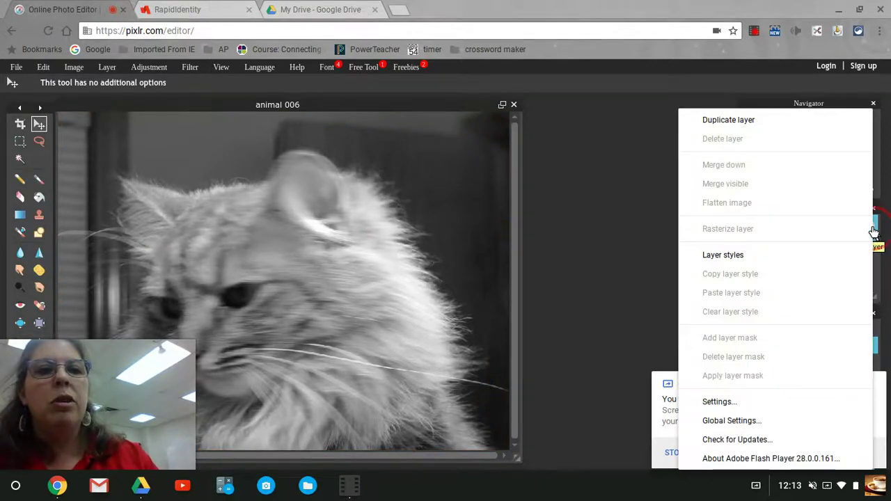
pyautogui.click(757, 119)
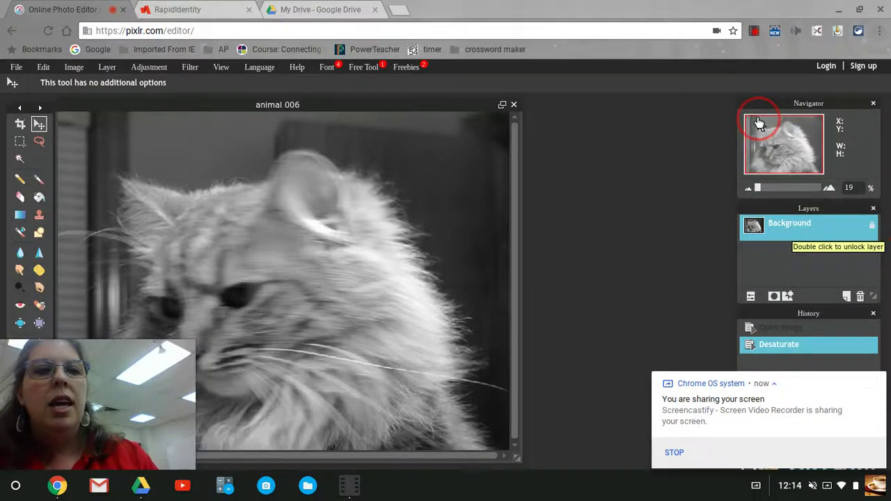
pyautogui.click(865, 262)
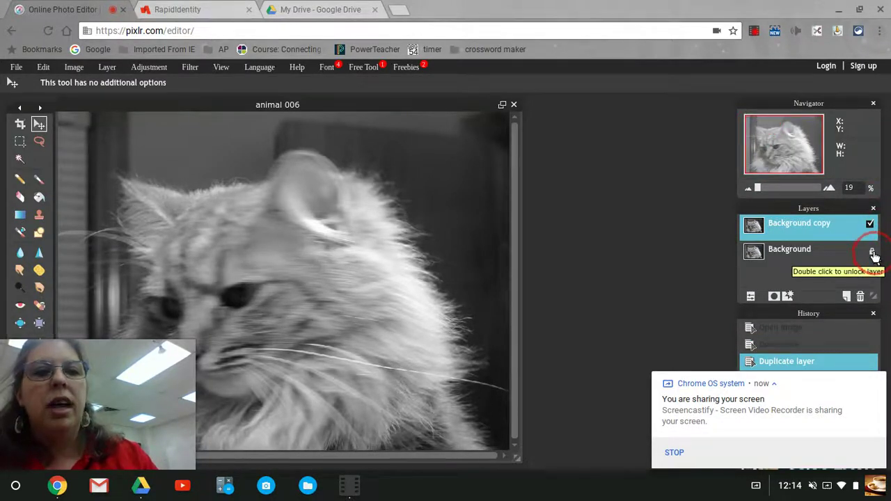
pyautogui.click(874, 255)
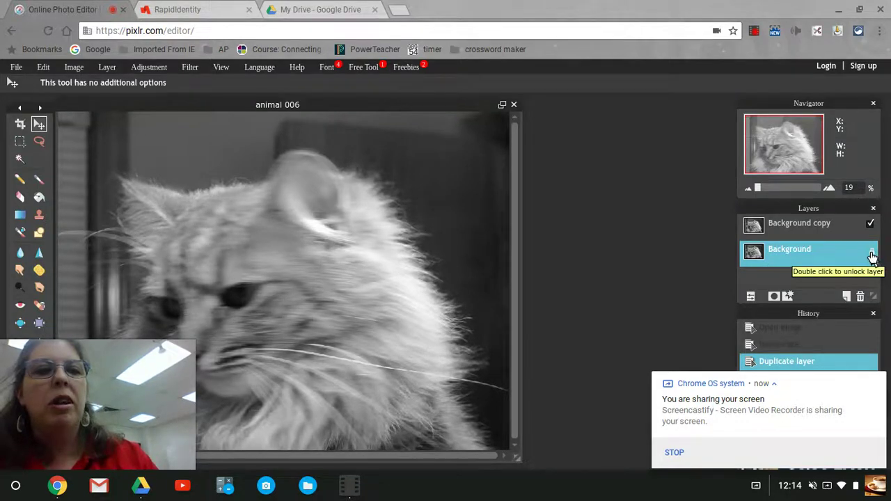
pyautogui.click(872, 255)
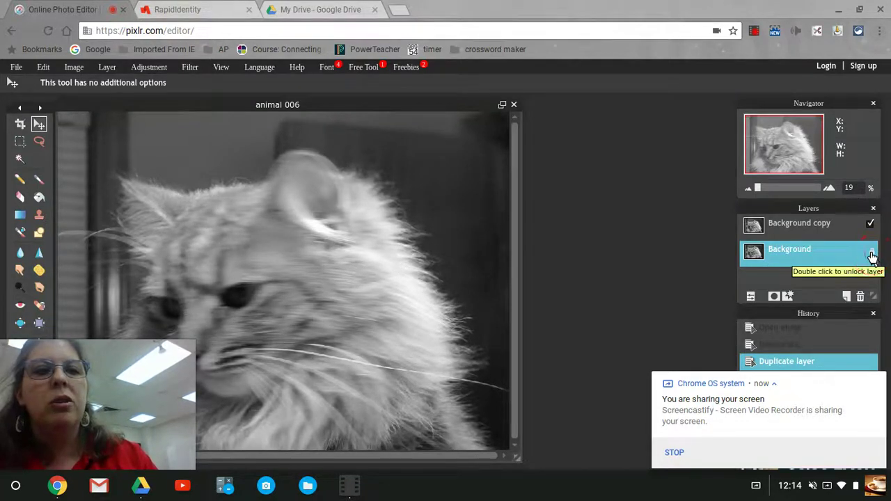
pyautogui.doubleClick(872, 255)
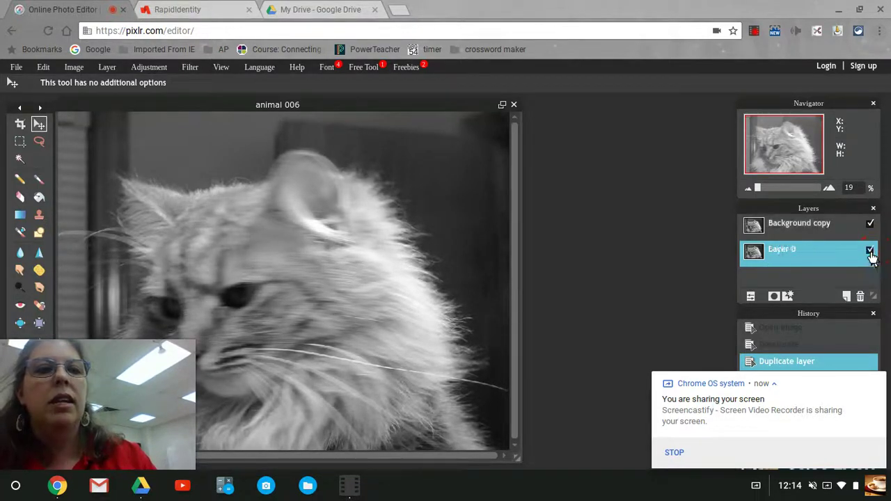
pyautogui.click(833, 228)
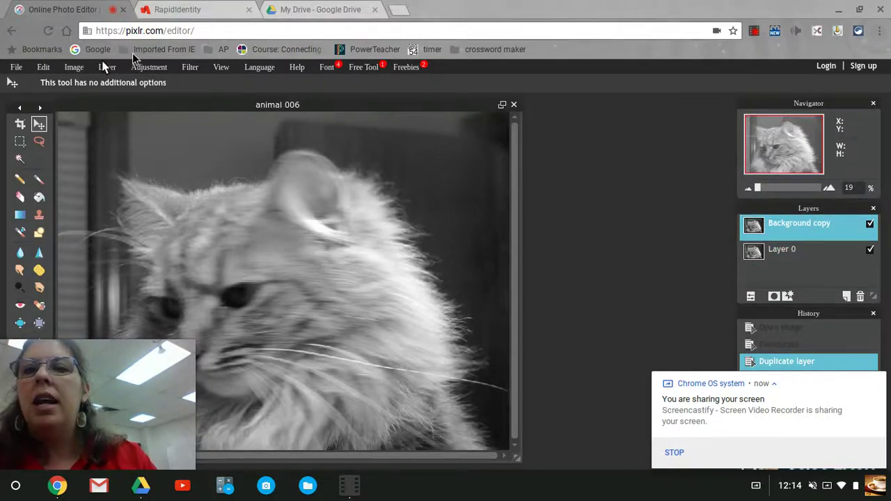
# - Invert the Background copy layer into a negative and shift the image window toward centre
pyautogui.click(143, 69)
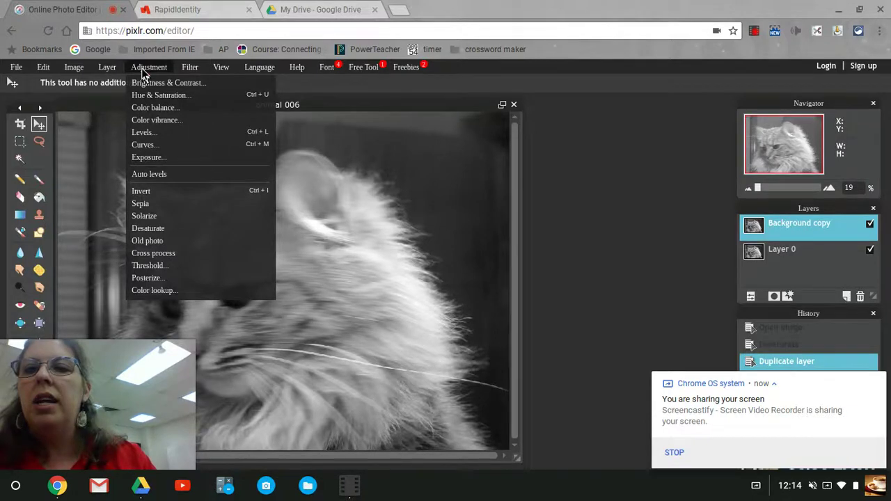
pyautogui.click(140, 193)
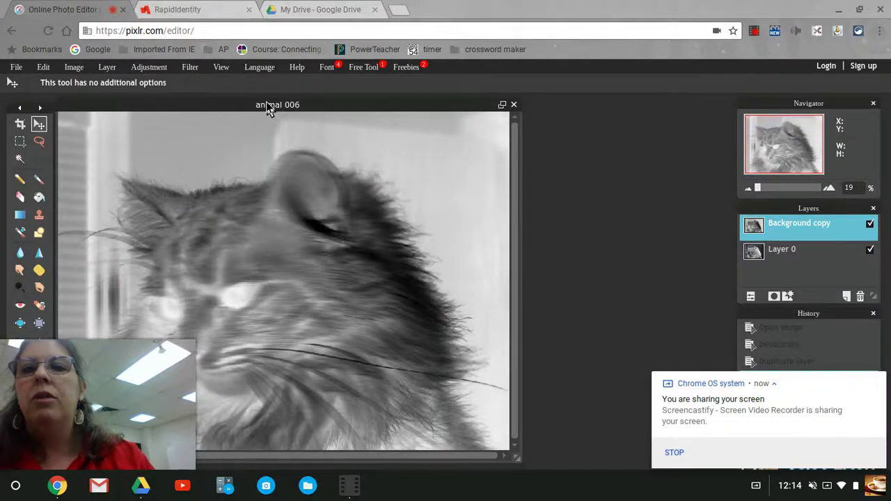
pyautogui.moveTo(266, 104); pyautogui.dragTo(374, 107)
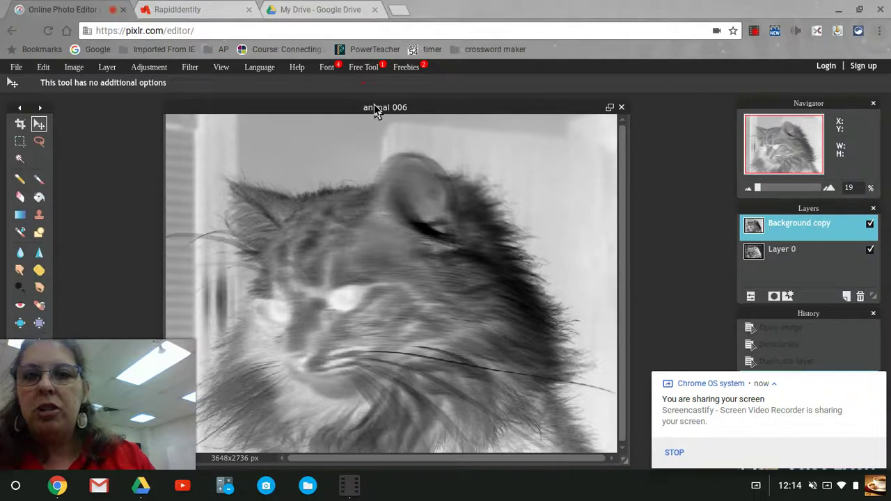
# - Delete two full-width horizontal strips from the inverted layer with the Rectangular Marquee
pyautogui.click(19, 142)
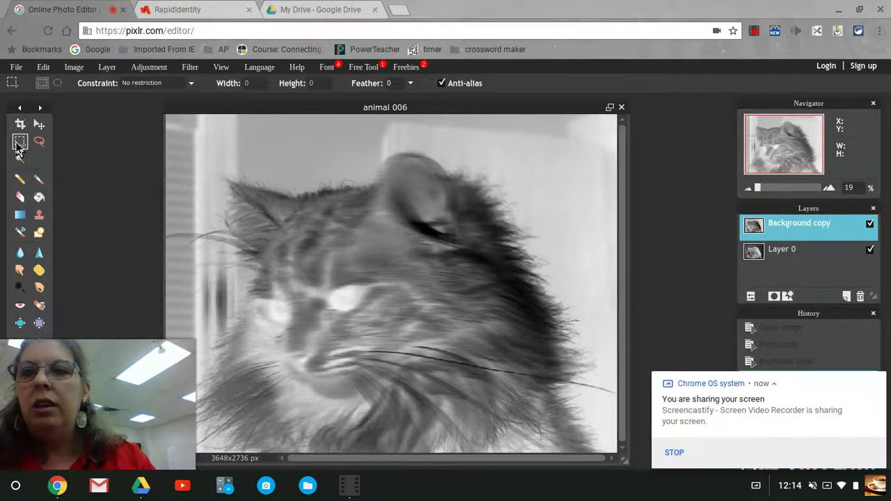
pyautogui.moveTo(166, 138); pyautogui.dragTo(631, 168)
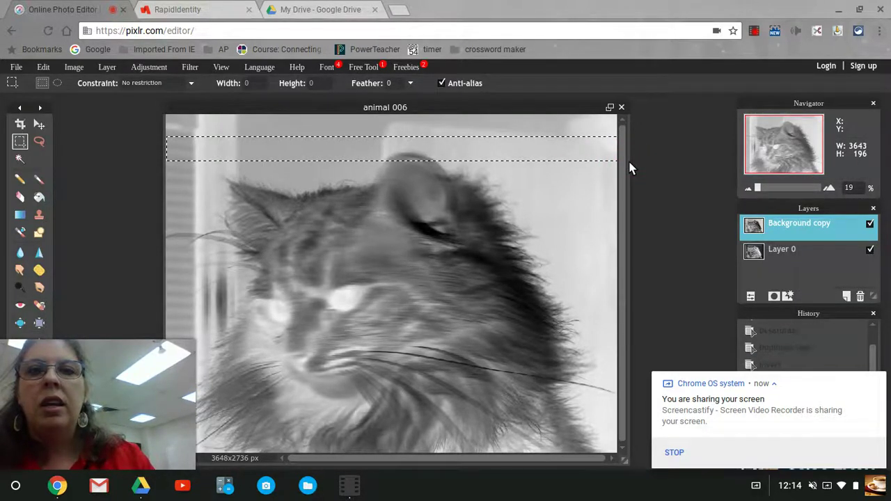
pyautogui.press('Delete')
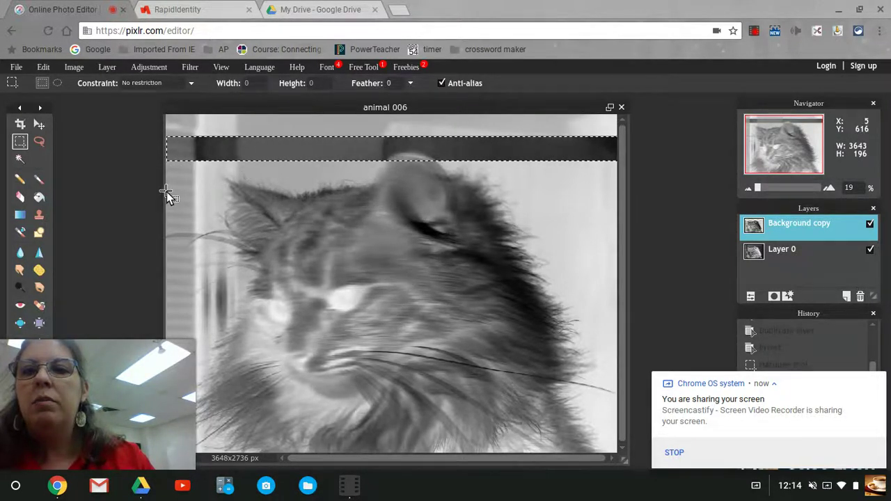
pyautogui.click(804, 325)
pyautogui.moveTo(167, 191); pyautogui.dragTo(628, 214)
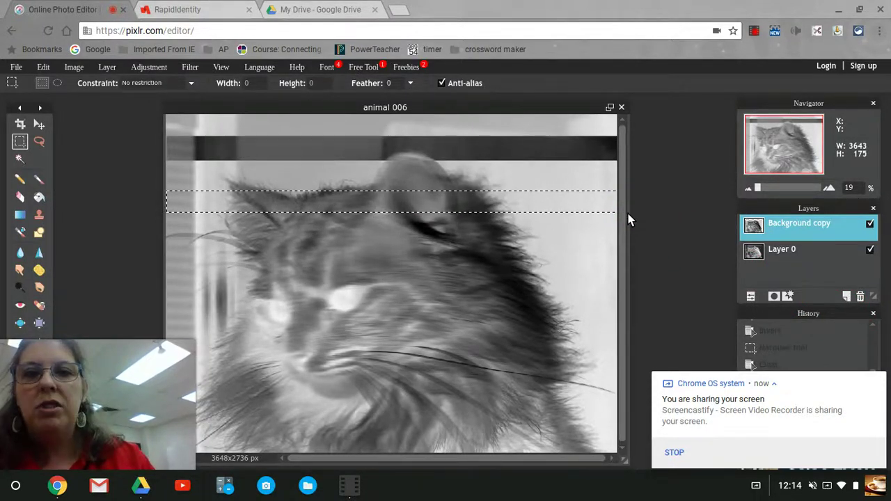
pyautogui.press('Delete')
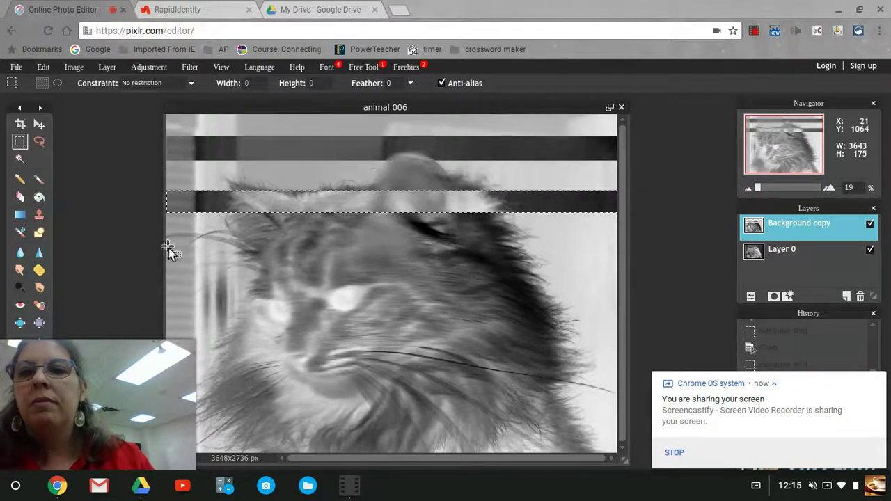
# - Cut the third, fourth and fifth full-width strips, then select a sixth band near the bottom
pyautogui.moveTo(168, 246); pyautogui.dragTo(531, 264)
pyautogui.moveTo(620, 265); pyautogui.dragTo(620, 267)
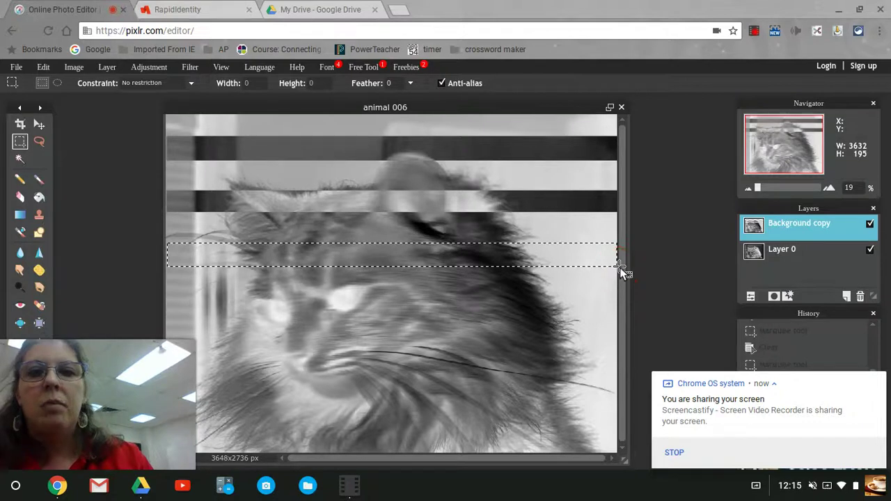
pyautogui.press('Delete')
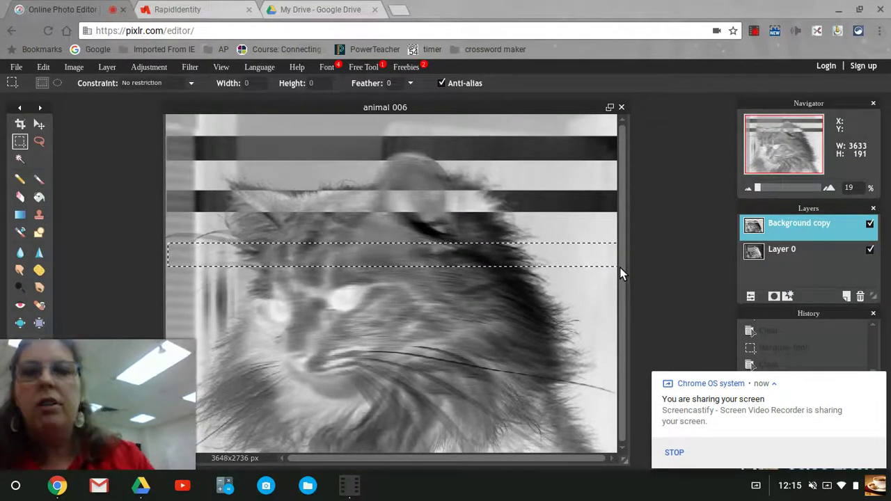
pyautogui.hotkey('ctrl', 'z')
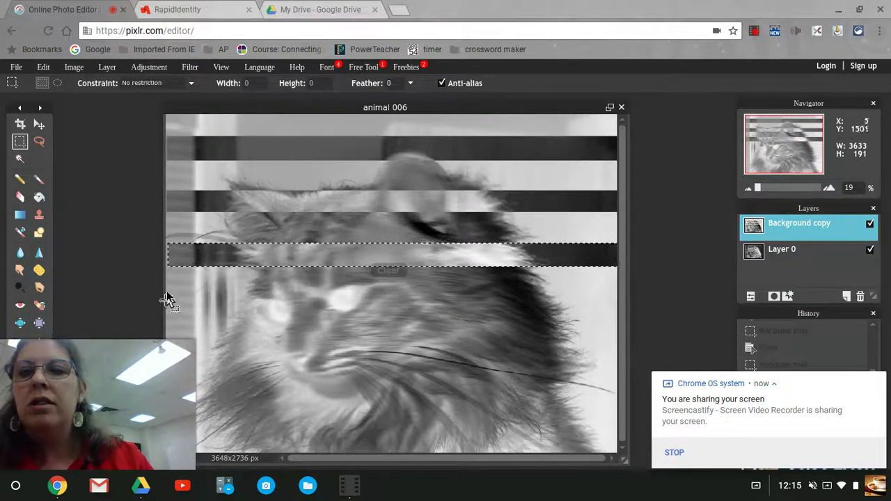
pyautogui.moveTo(166, 293); pyautogui.dragTo(487, 394)
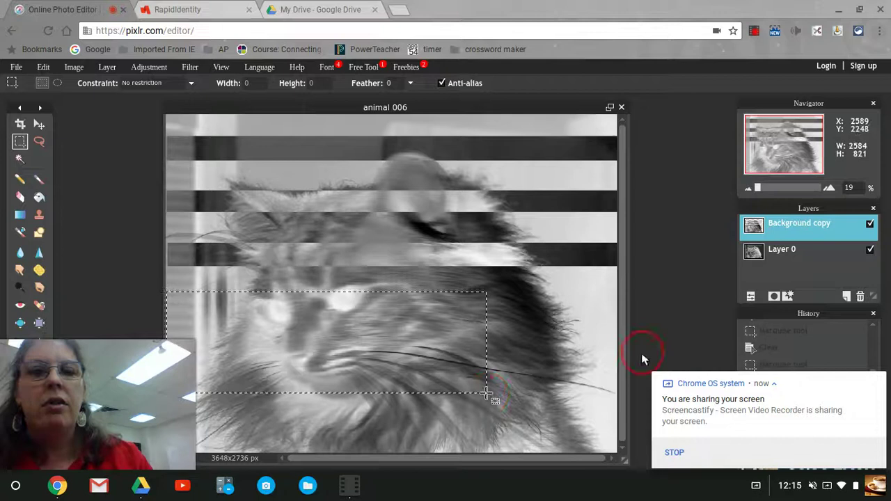
pyautogui.moveTo(641, 353); pyautogui.dragTo(635, 316)
pyautogui.press('Delete')
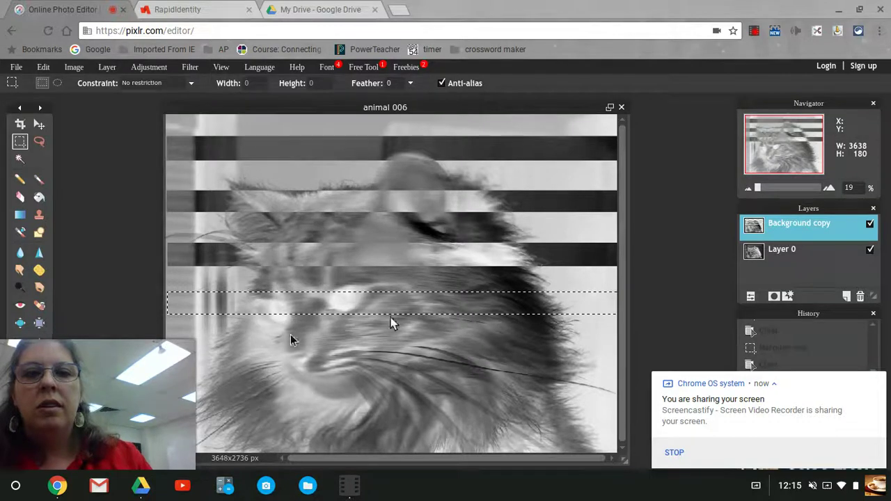
pyautogui.press('Delete')
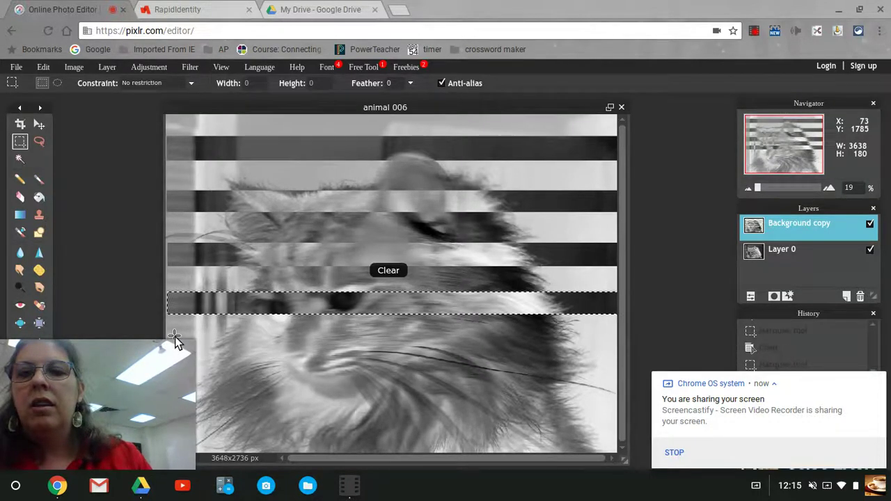
pyautogui.moveTo(165, 337); pyautogui.dragTo(627, 357)
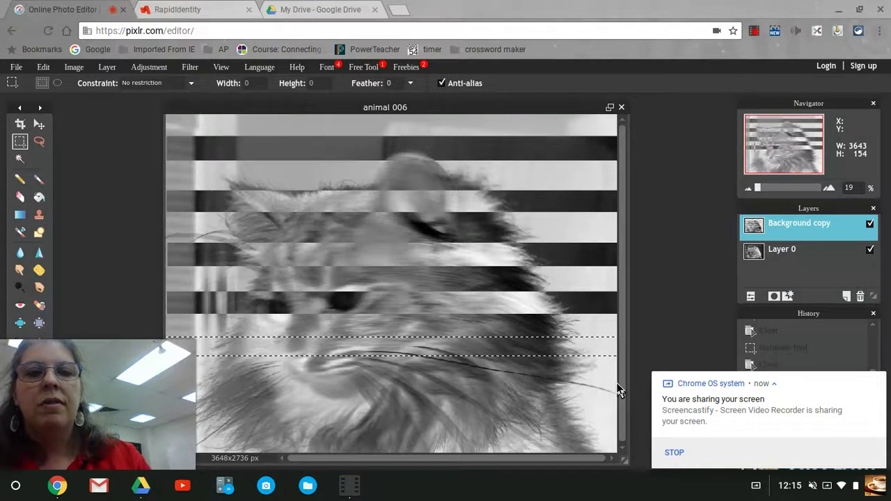
pyautogui.press('Delete')
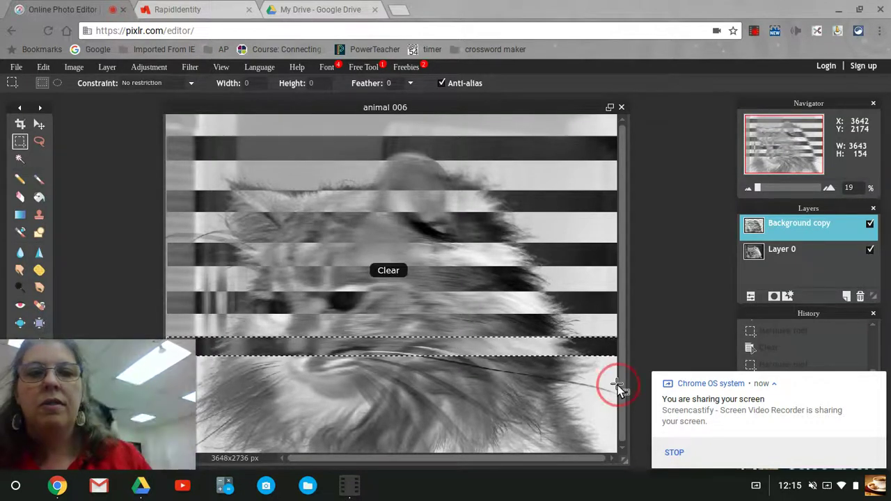
pyautogui.moveTo(618, 385); pyautogui.dragTo(162, 404)
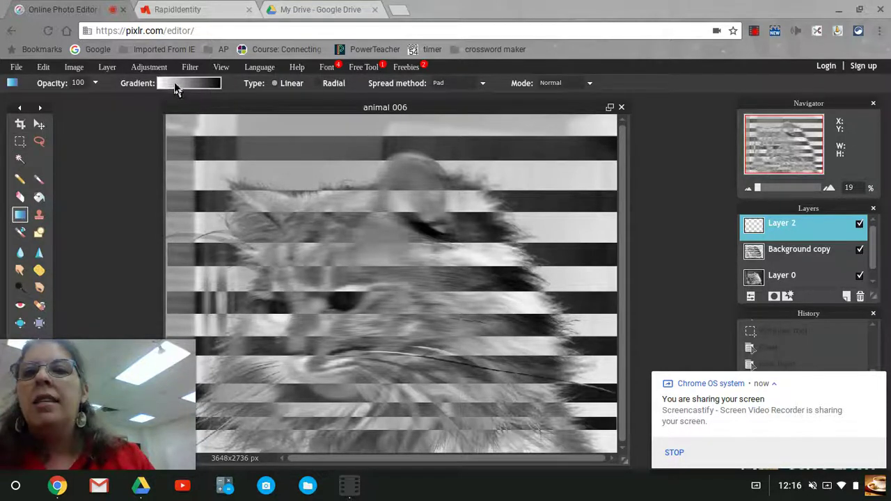
# - Open the gradient presets for the Gradient tool on the empty Layer 2
pyautogui.click(174, 84)
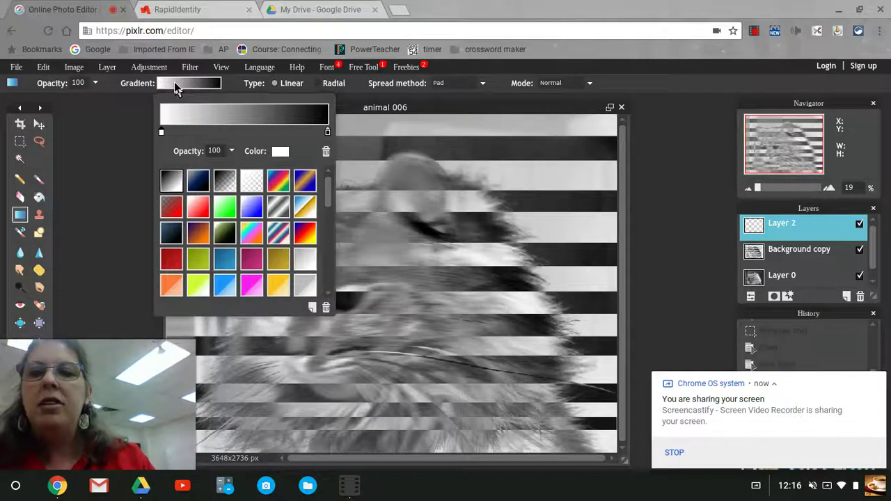
# - Pick the rainbow multi-colour gradient preset from the gradient picker
pyautogui.click(255, 232)
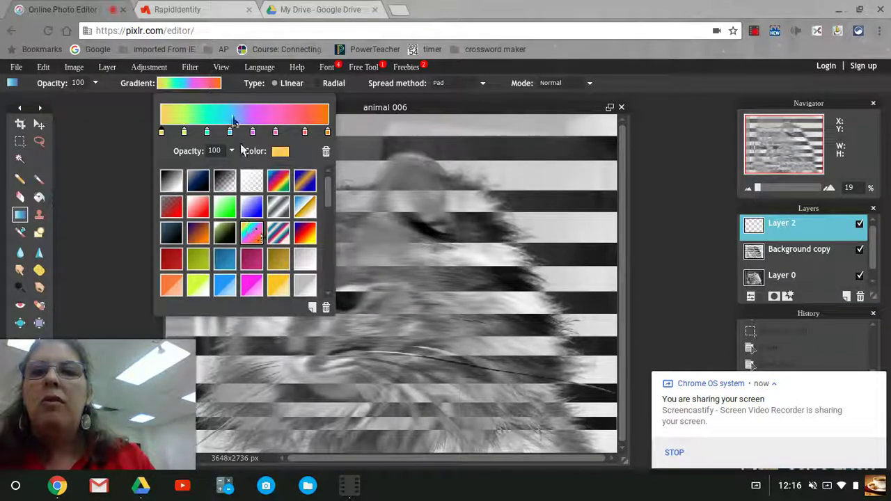